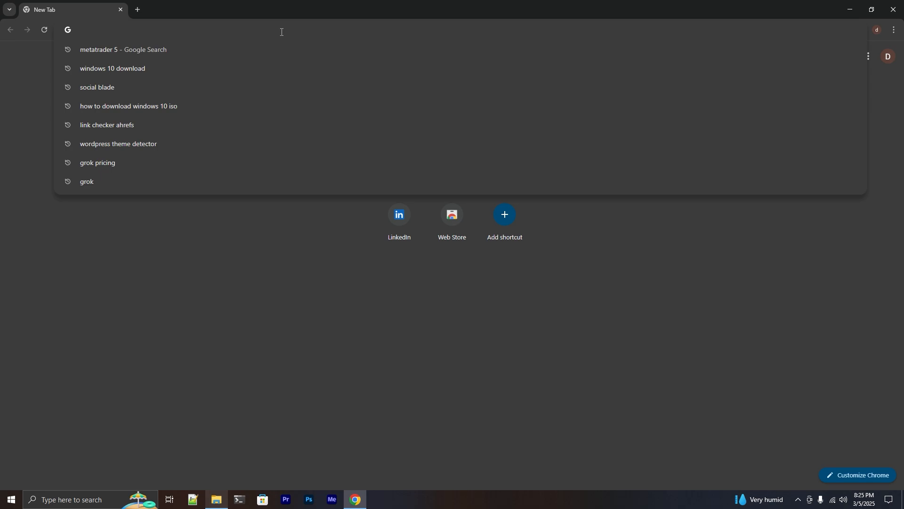
Search the web for bitwarden and open the Bitwarden Password Manager page on the Chrome Web Store
text(bit)
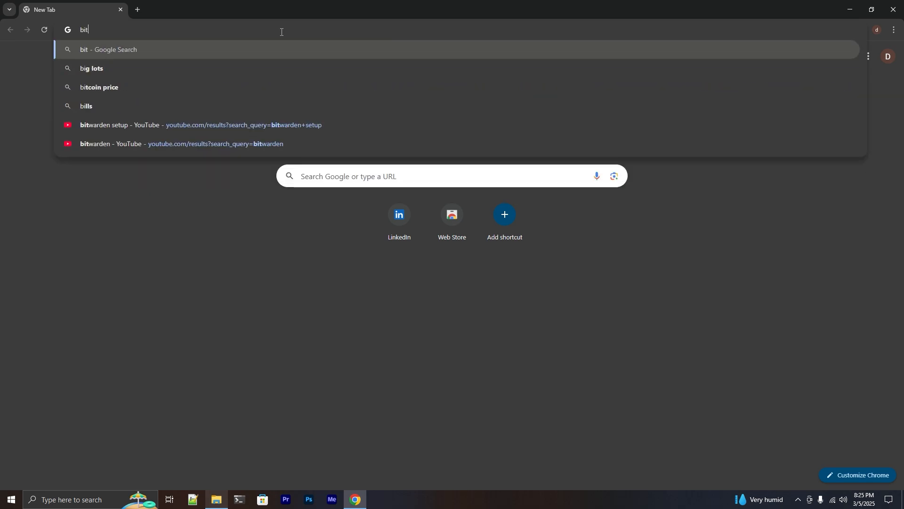
text(war)
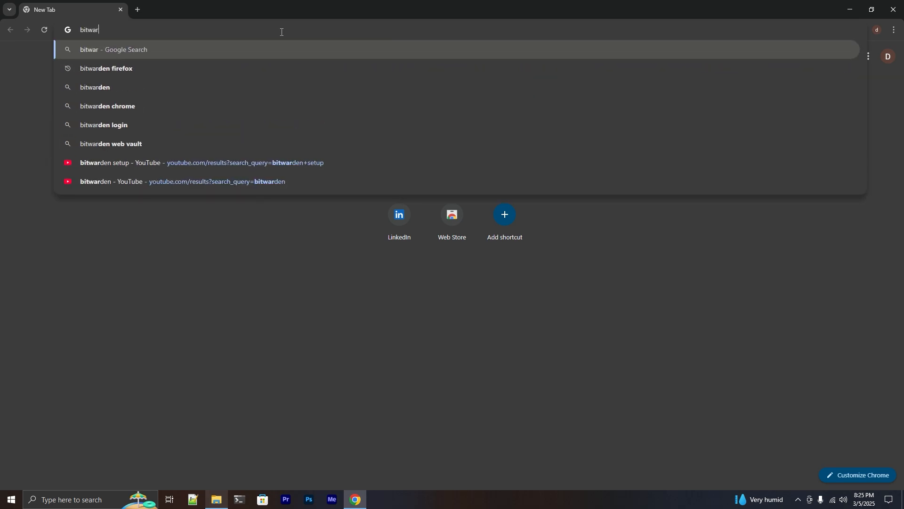
text(den)
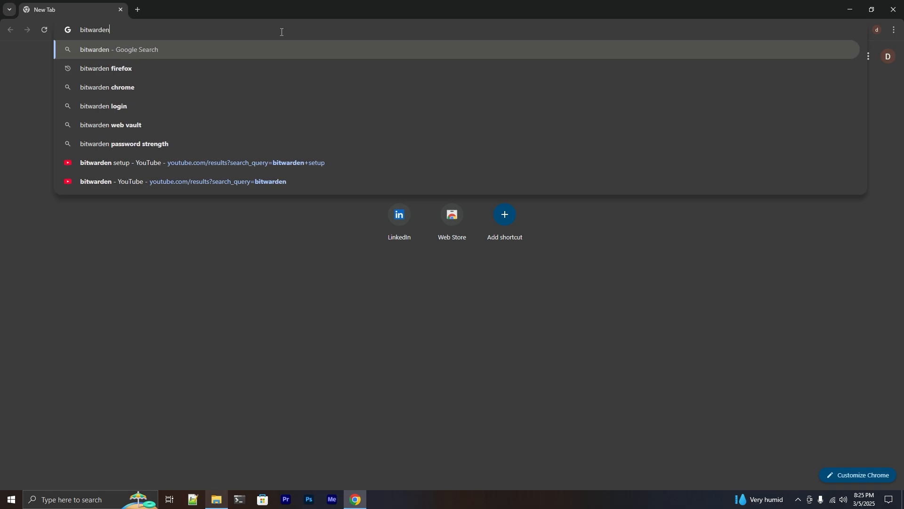
key(Return)
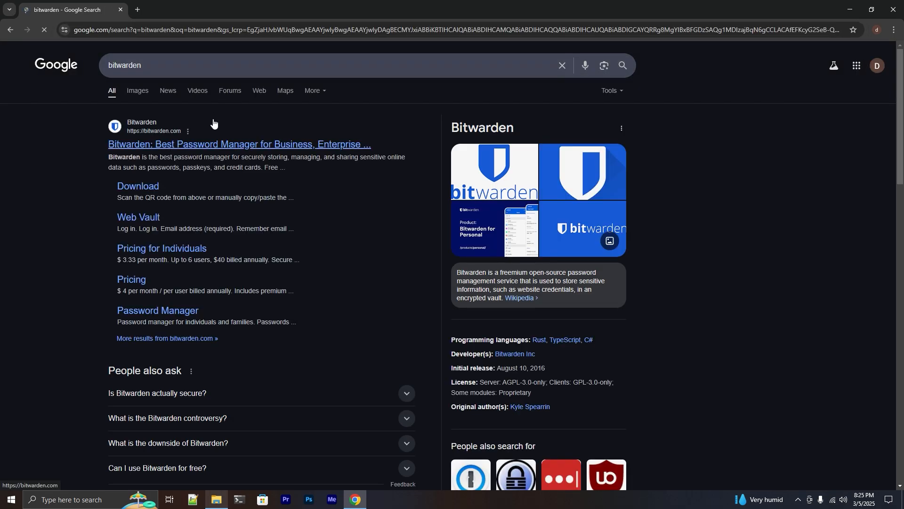
scroll(289, 166, down, 8)
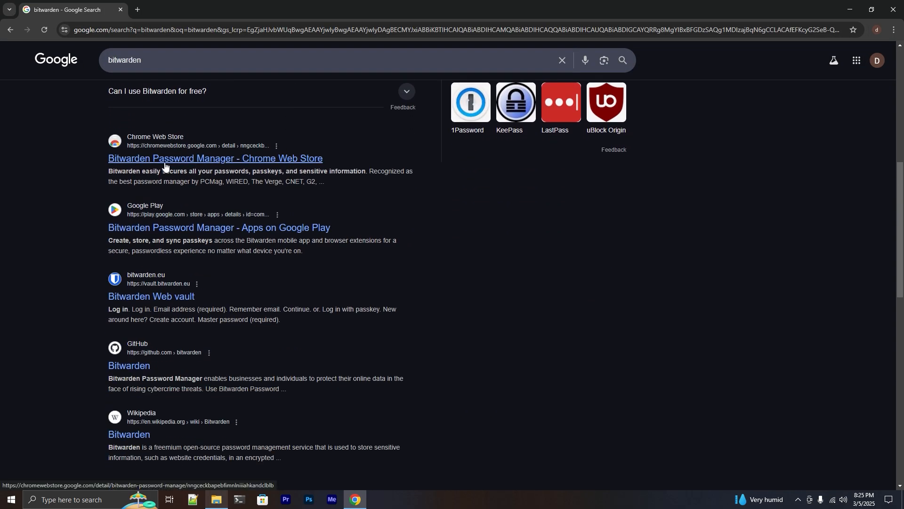
click(210, 162)
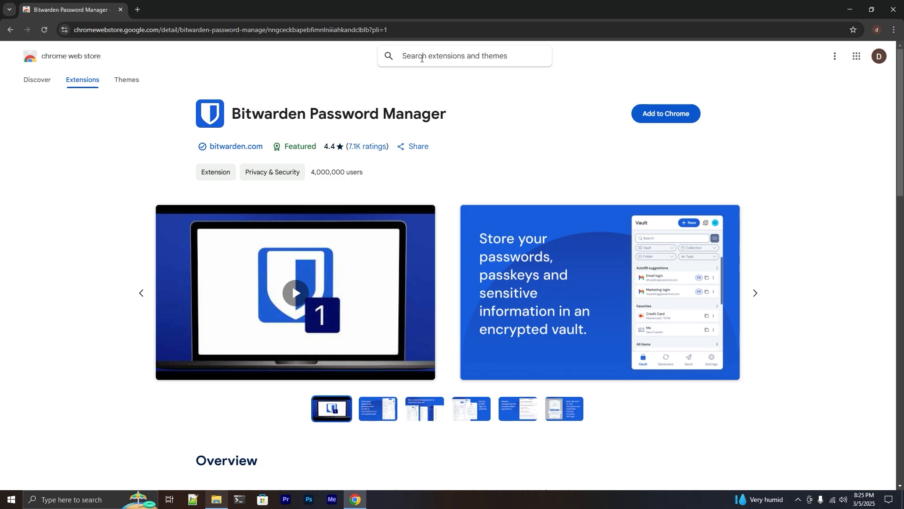
Search the Chrome Web Store for bitwarden and dismiss the suggestions
text(bitwa)
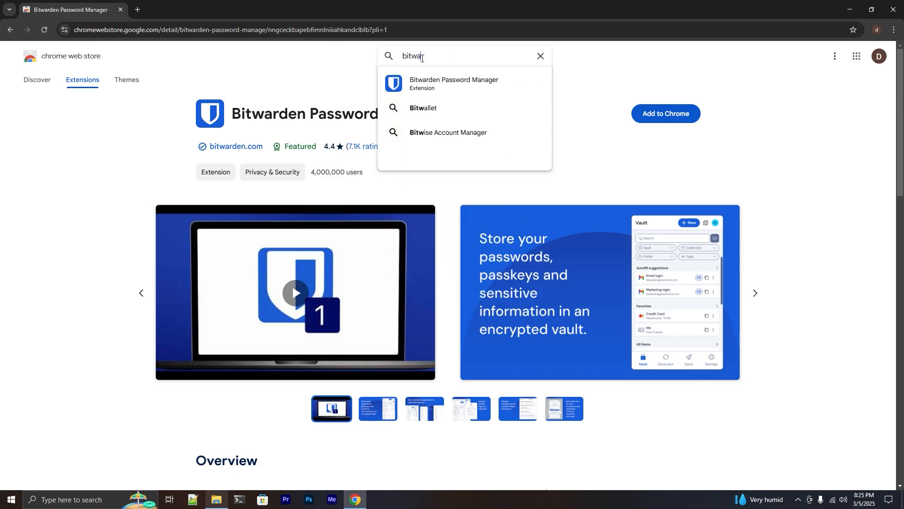
text(rden)
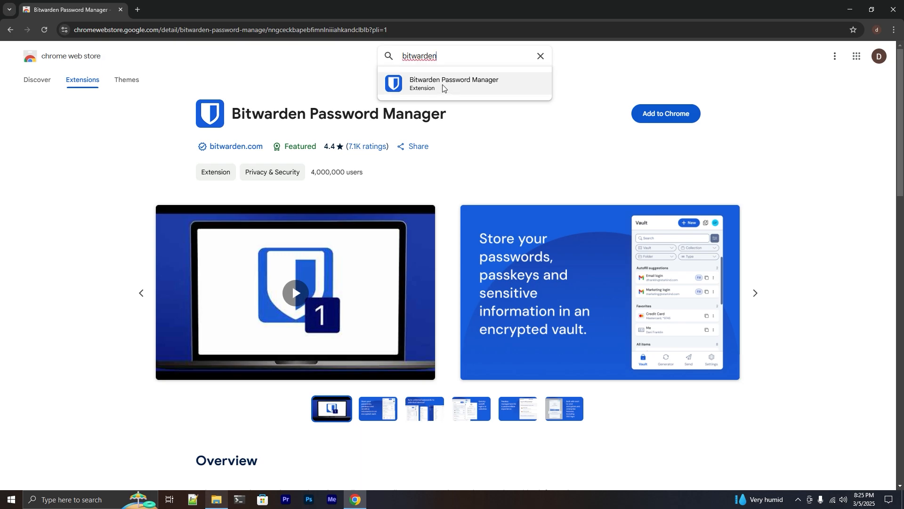
click(493, 128)
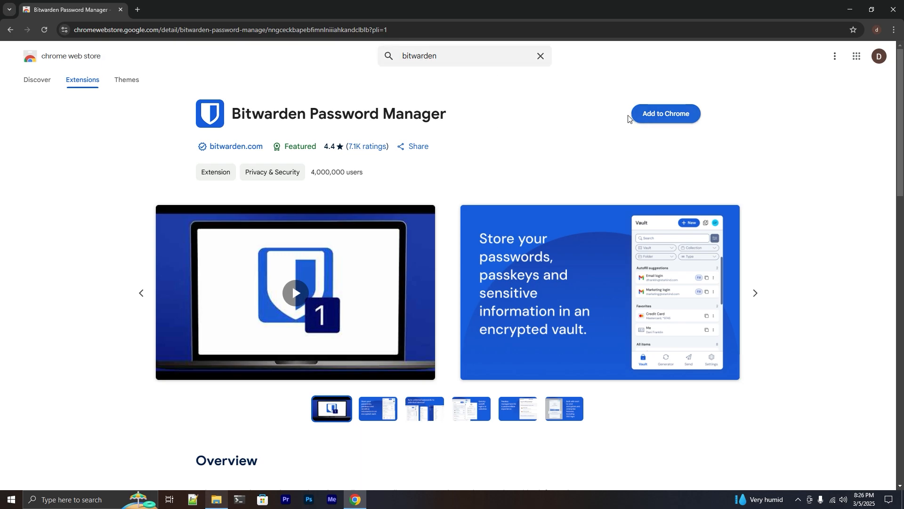
Add the Bitwarden Password Manager extension to Chrome and check its download progress
click(672, 113)
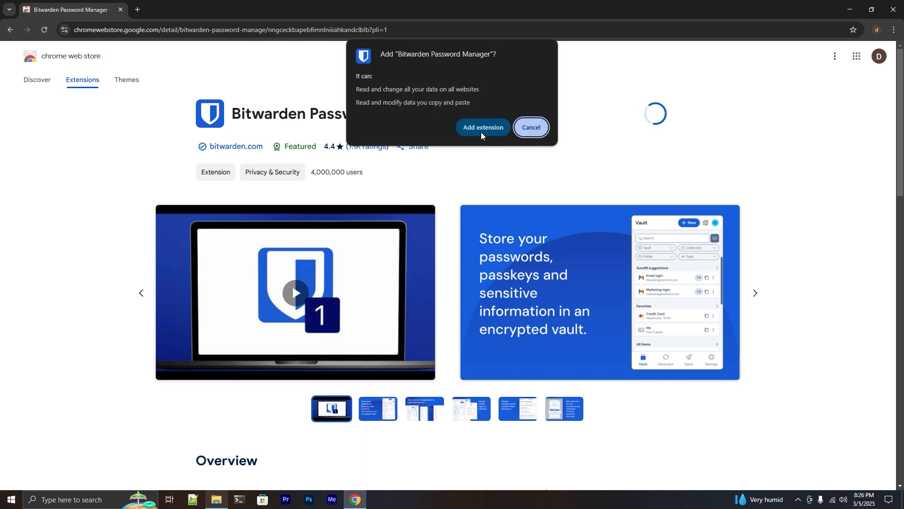
click(482, 130)
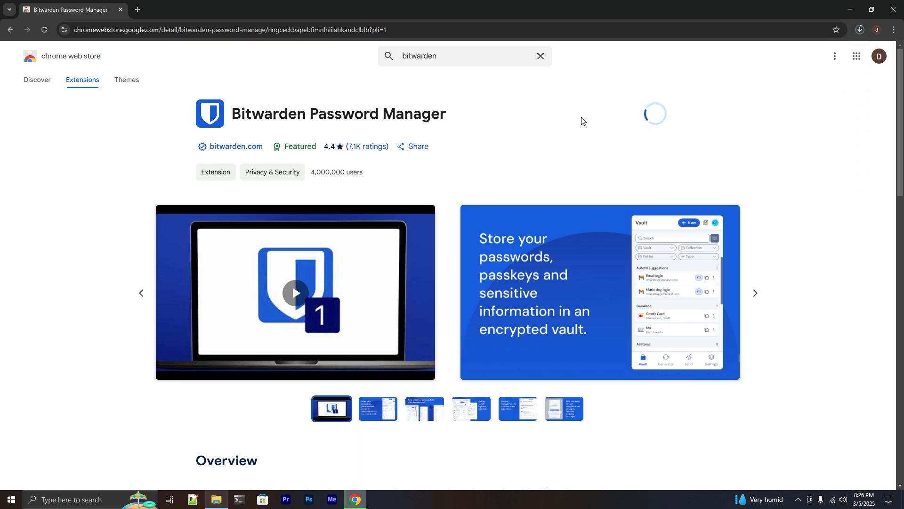
click(860, 29)
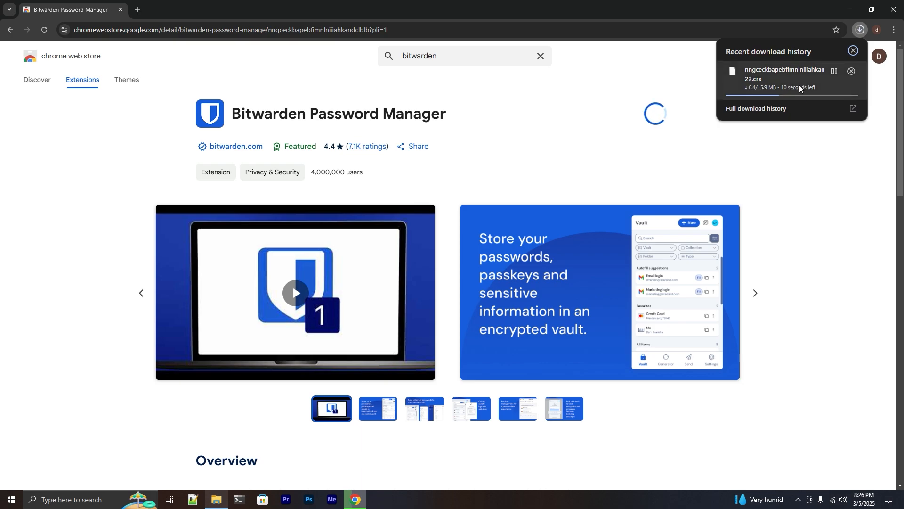
click(782, 161)
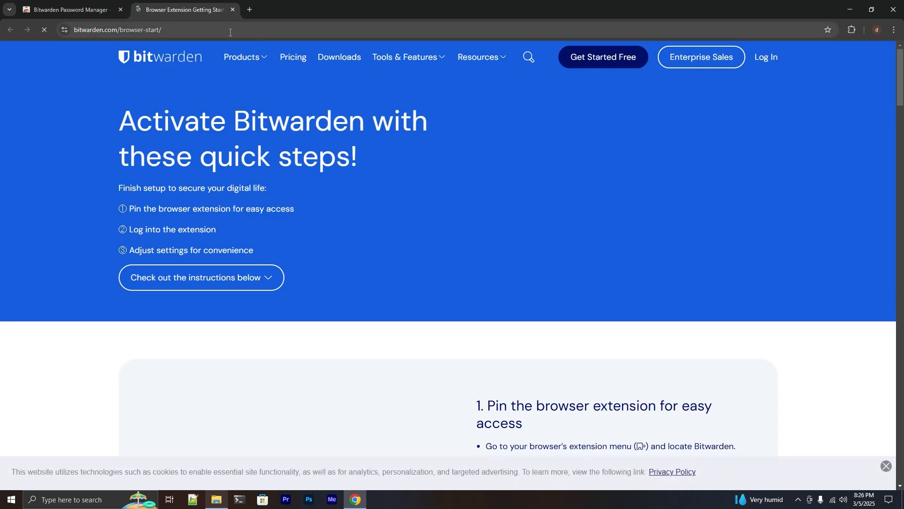
Open a new tab and pin the Bitwarden extension for quick access
click(249, 9)
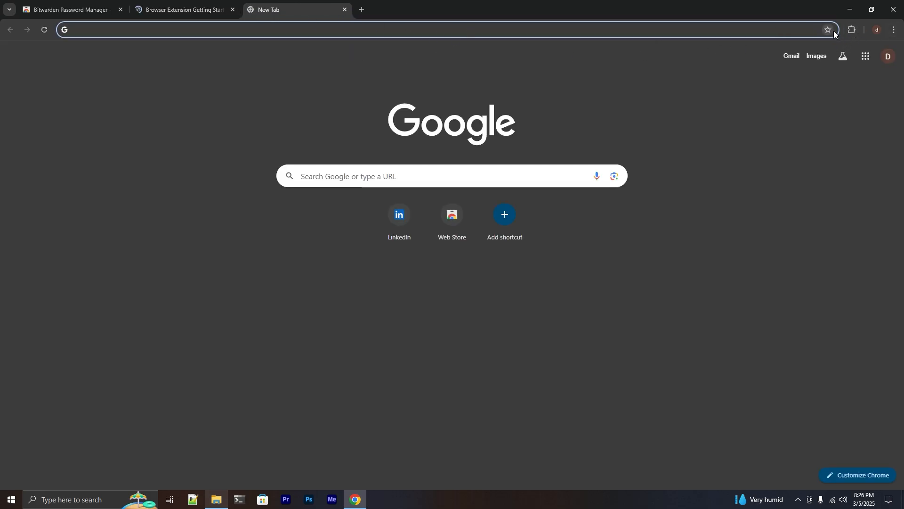
click(849, 30)
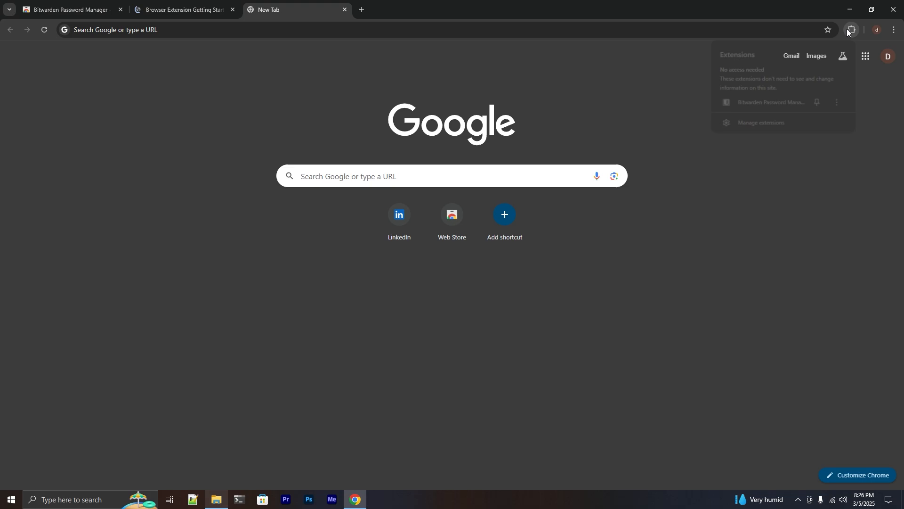
click(819, 101)
click(835, 179)
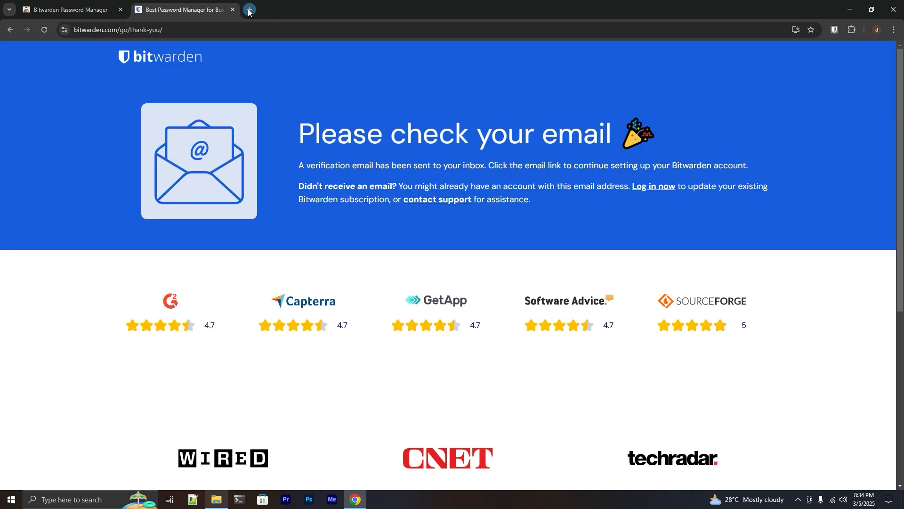
Open the Bitwarden extension from a new tab and start creating an account on the bitwarden.eu server
key(ctrl+t)
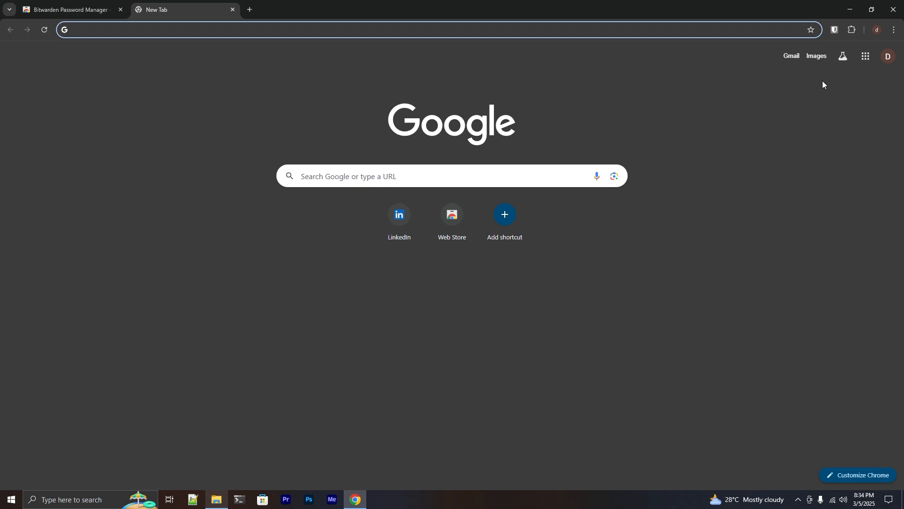
click(835, 31)
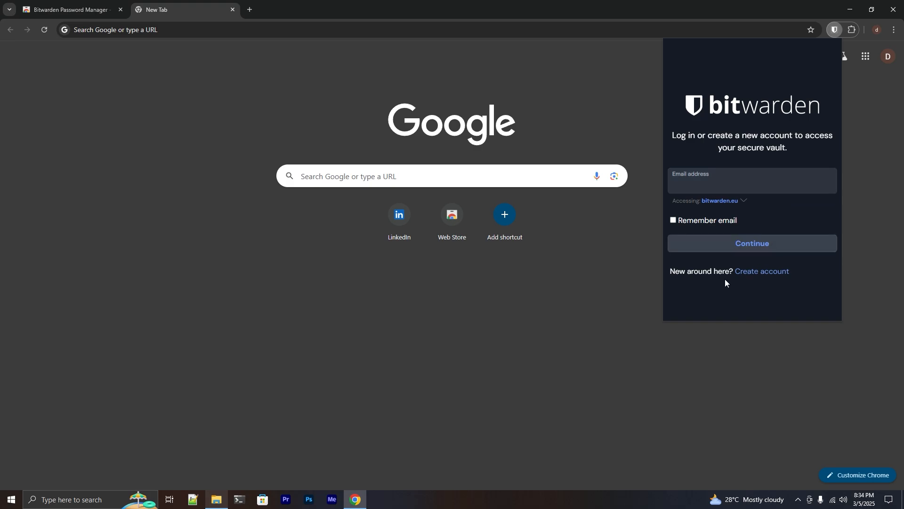
click(766, 277)
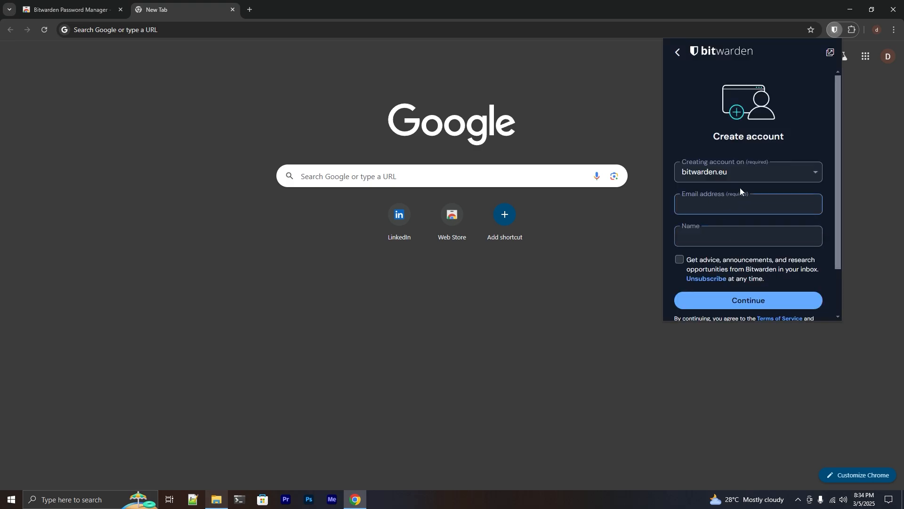
click(738, 171)
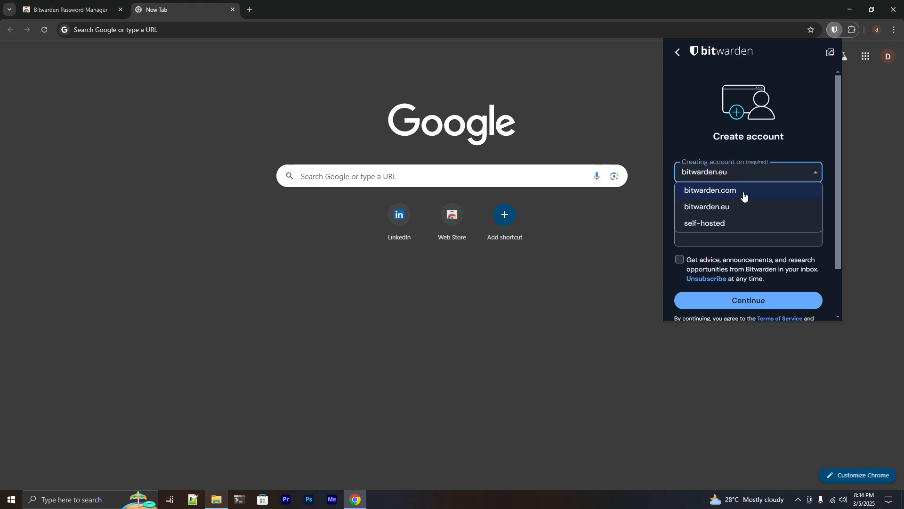
click(706, 209)
Fill in the account's email address and name, opt in to Bitwarden announcements, and submit the sign-up form
click(697, 206)
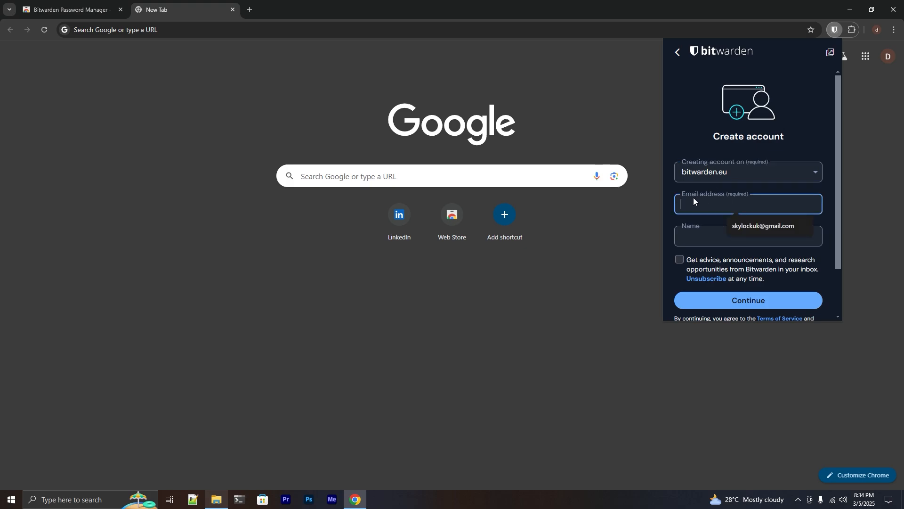
click(750, 226)
click(751, 237)
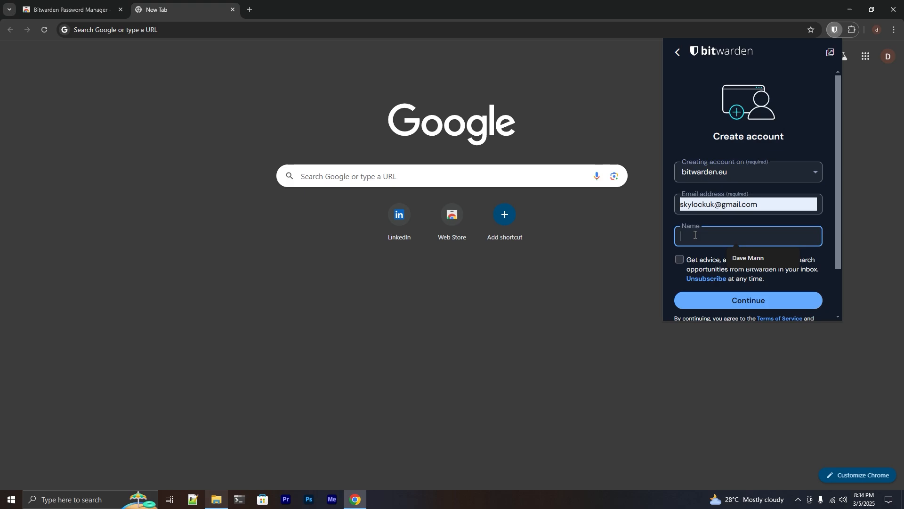
click(751, 258)
click(680, 259)
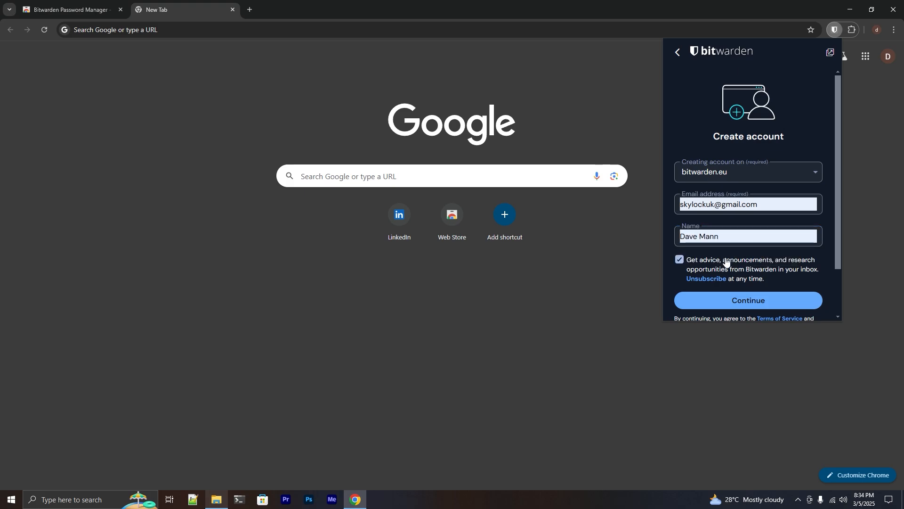
scroll(726, 263, down, 2)
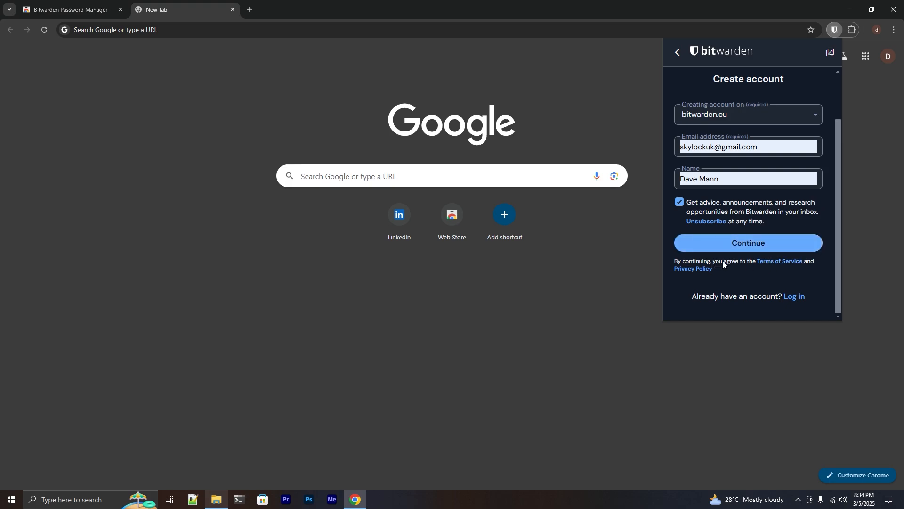
click(743, 242)
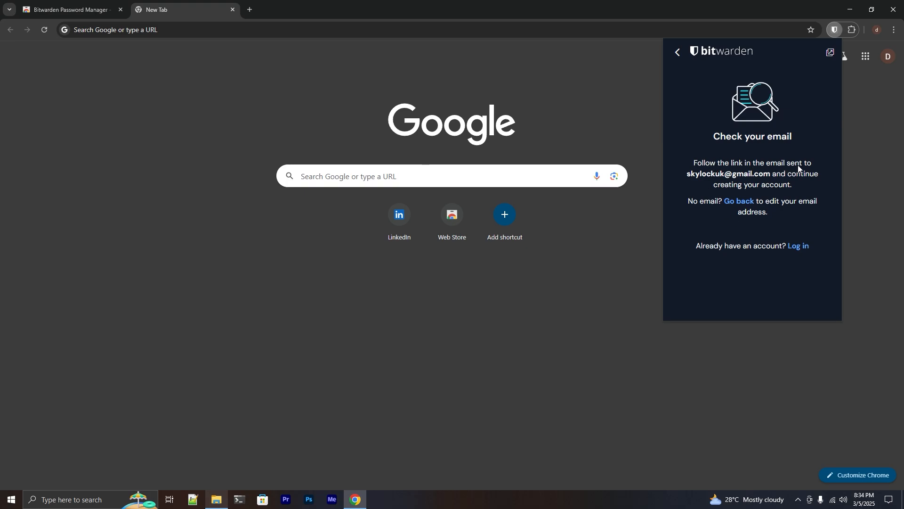
Switch to Gmail, open the new Verify Your Email message from Bitwarden, and verify the email address
click(862, 115)
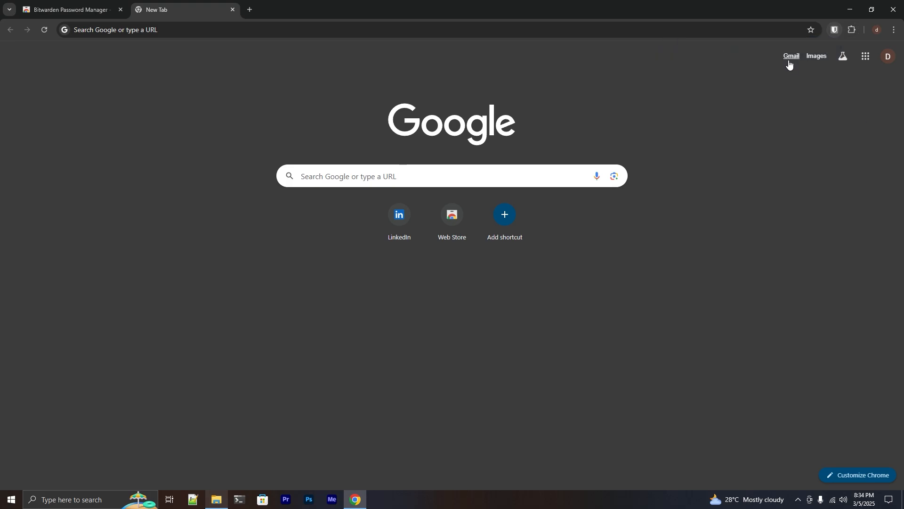
click(790, 60)
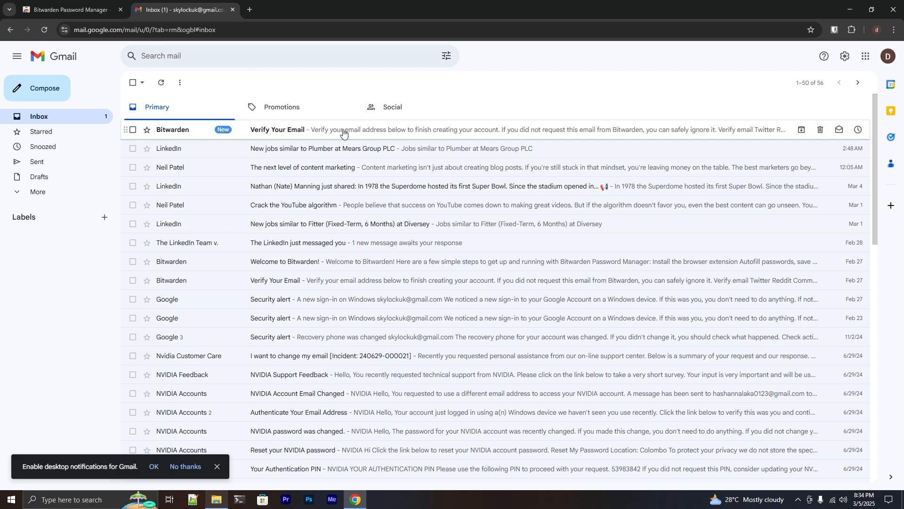
click(343, 133)
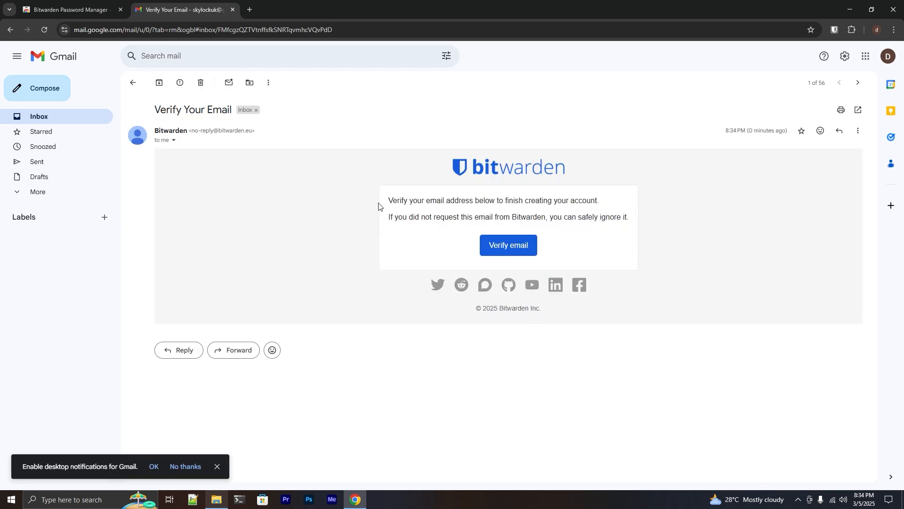
click(516, 249)
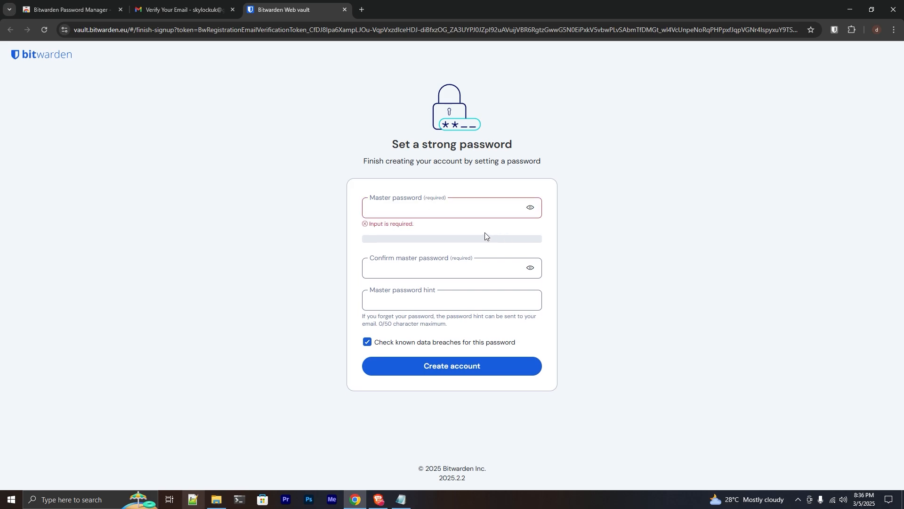
Paste the master password into both the master password and confirmation fields
click(478, 207)
key(ctrl+v)
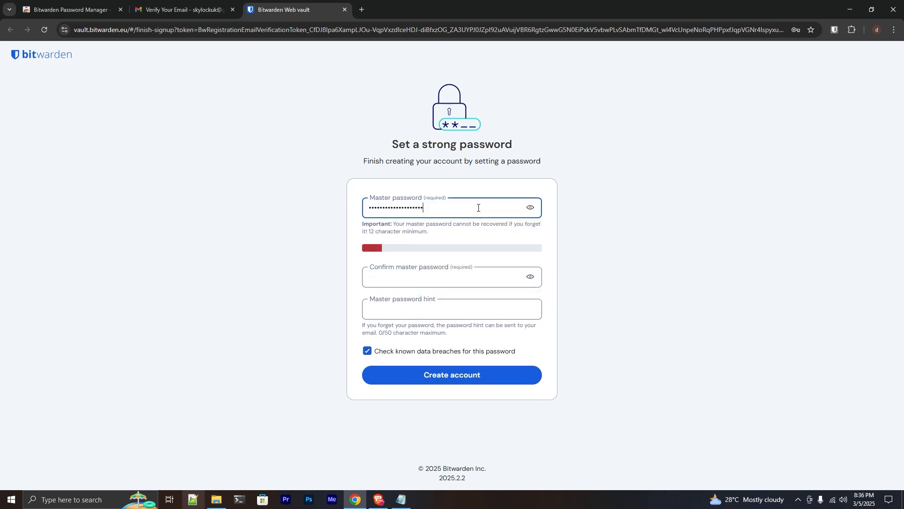
click(394, 274)
key(ctrl+v)
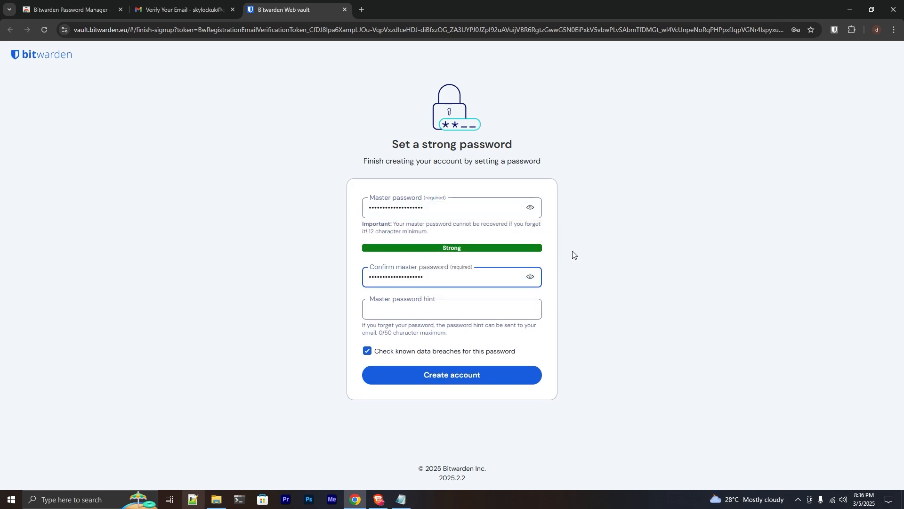
Enter HINT as the master password hint and turn off the check for known data breaches
click(432, 310)
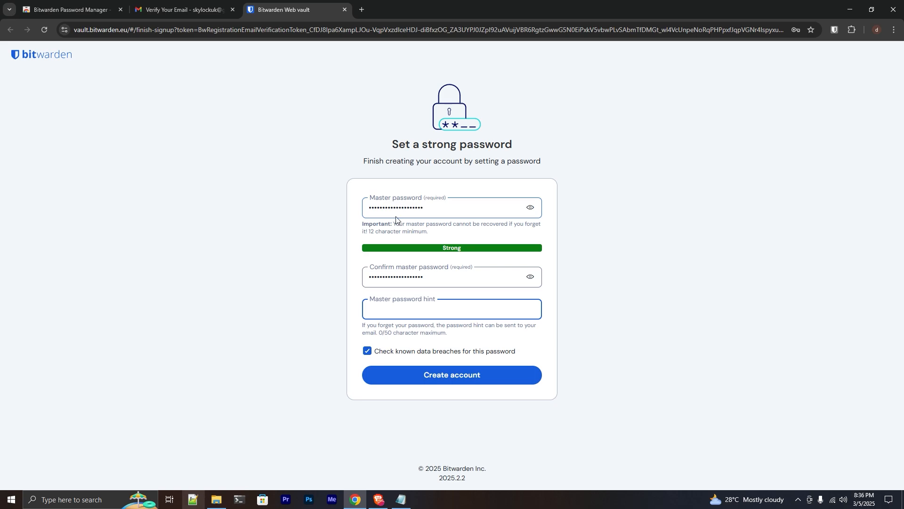
drag(395, 223, 544, 227)
click(472, 236)
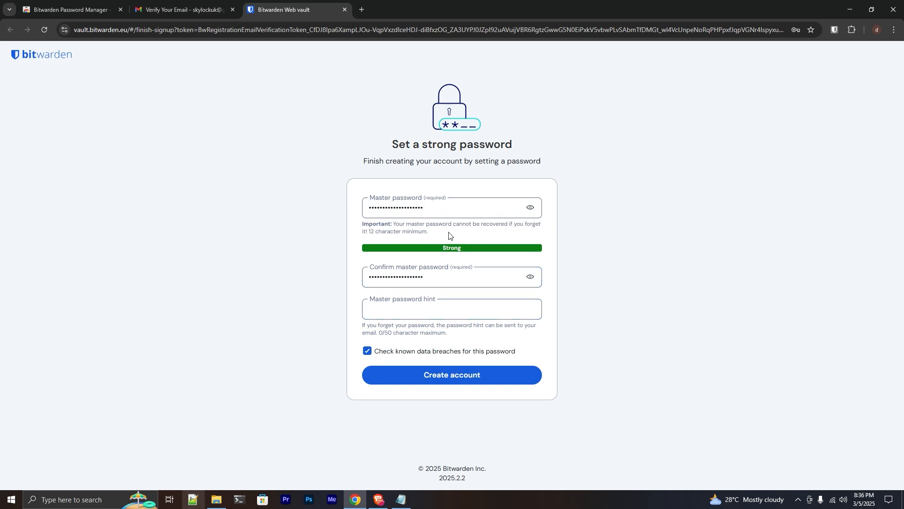
click(434, 311)
text(HINT)
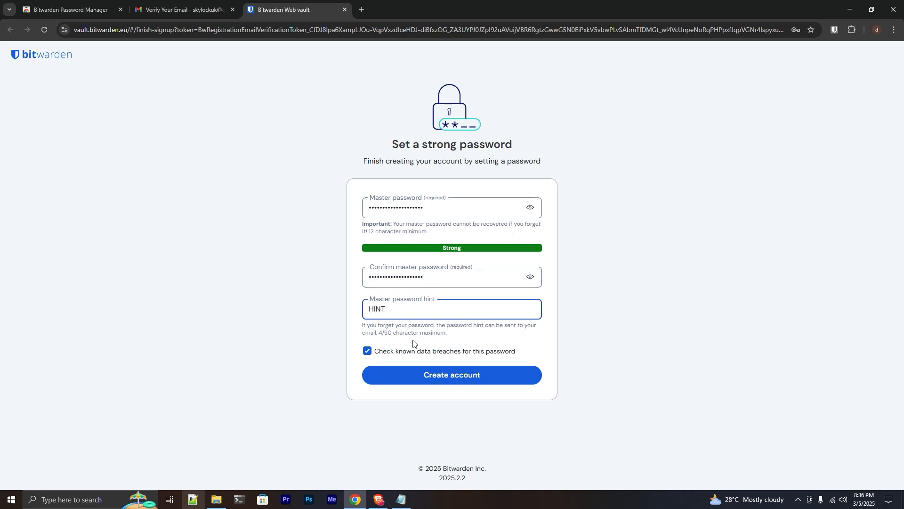
click(368, 351)
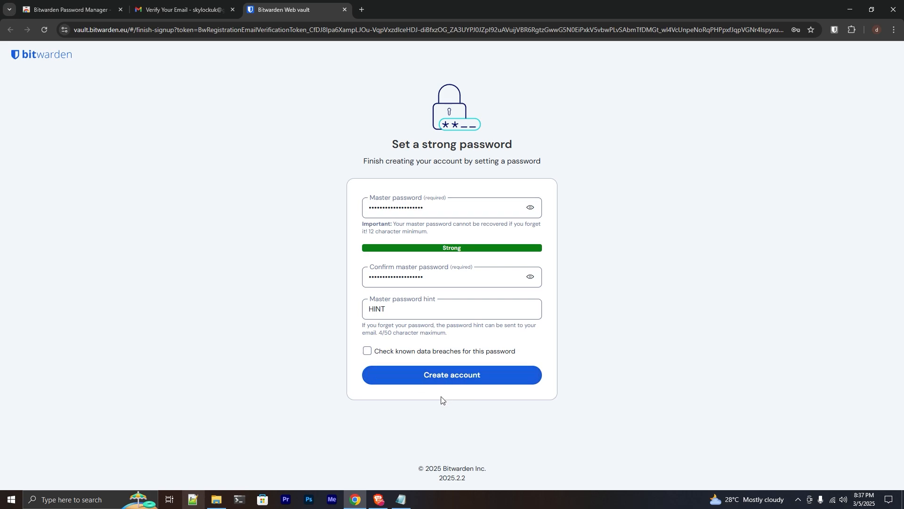
Create the Bitwarden account and dismiss the browser's offer to save the password
click(461, 377)
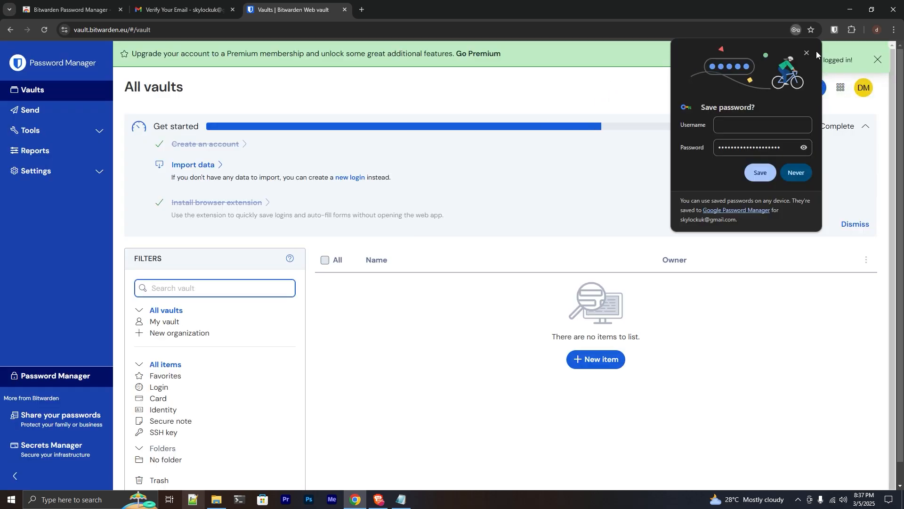
click(810, 52)
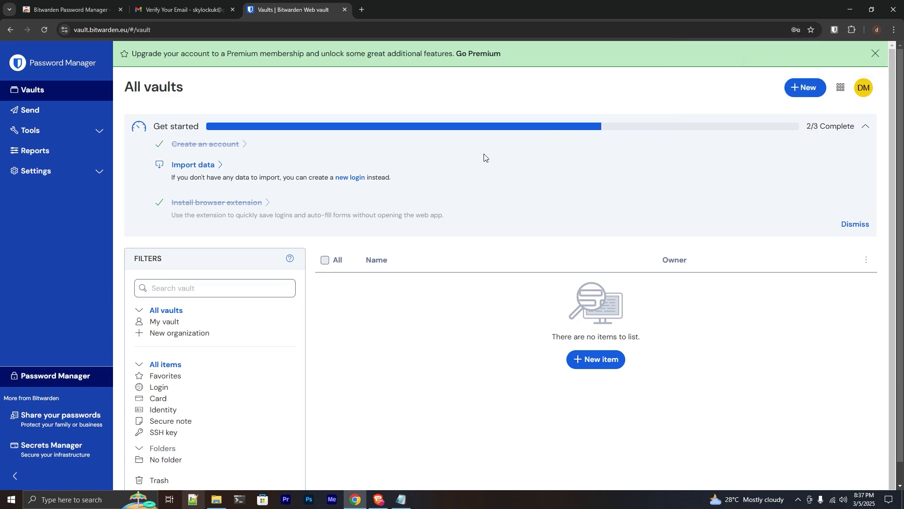
scroll(485, 157, down, 1)
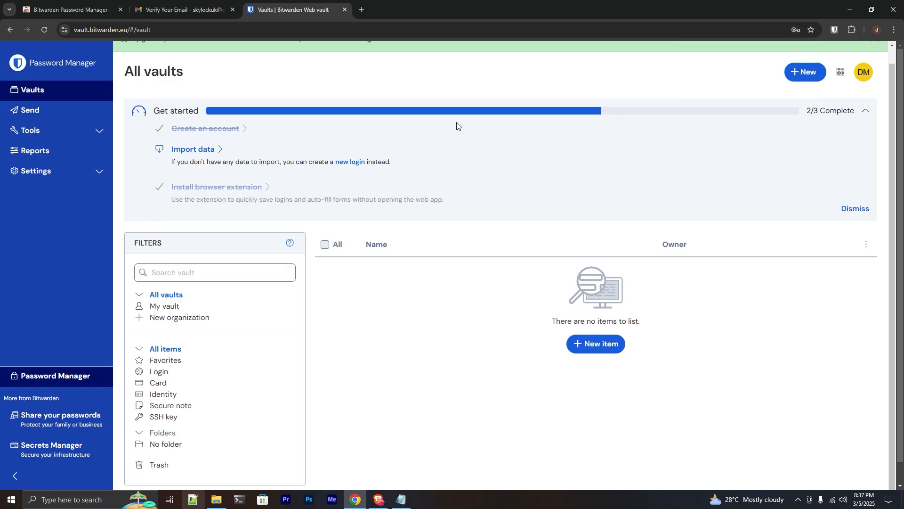
Log in to the Bitwarden browser extension with the account's email address and master password, with Remember email turned on
click(836, 29)
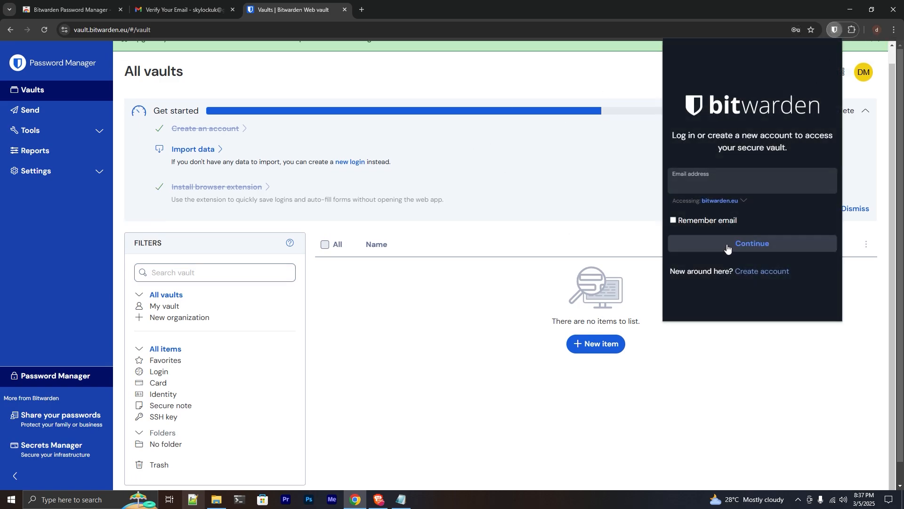
click(691, 184)
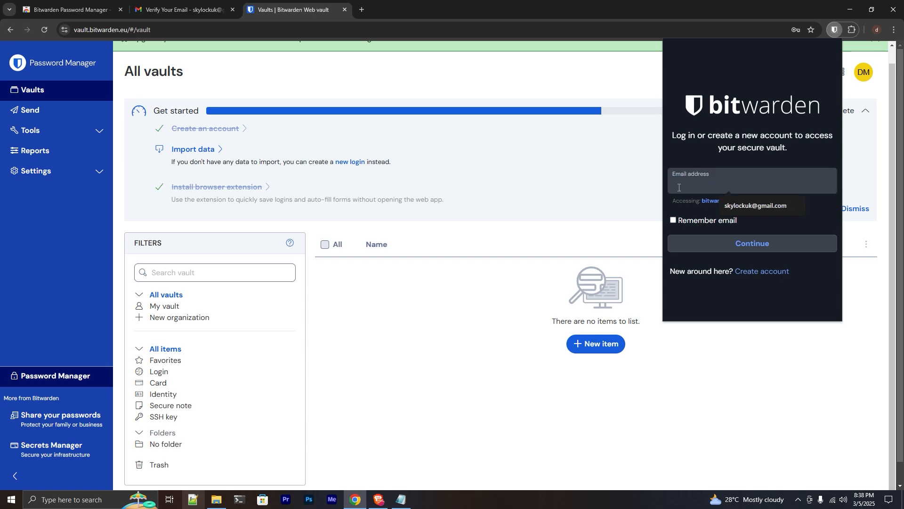
click(743, 205)
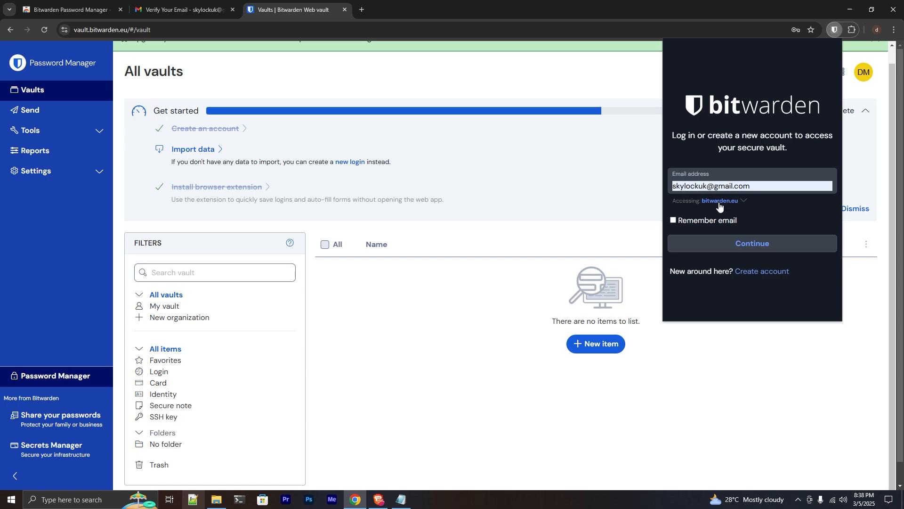
click(674, 221)
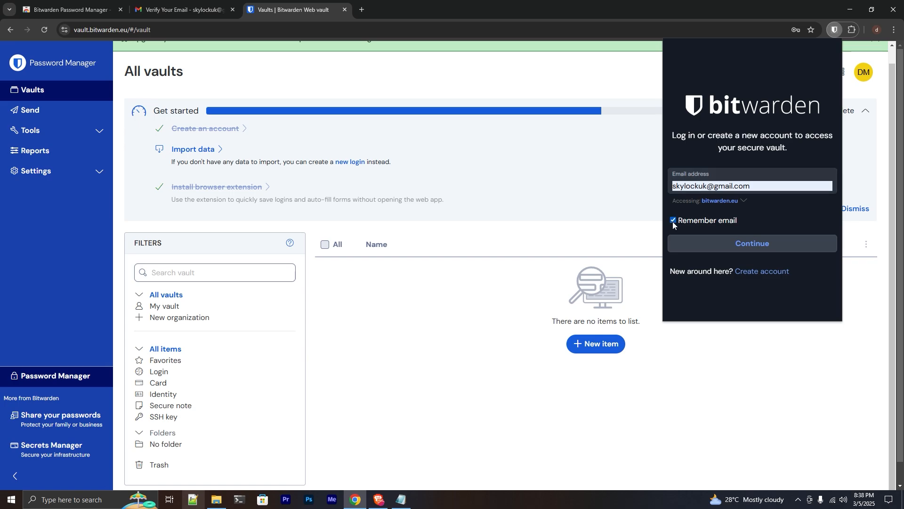
click(747, 242)
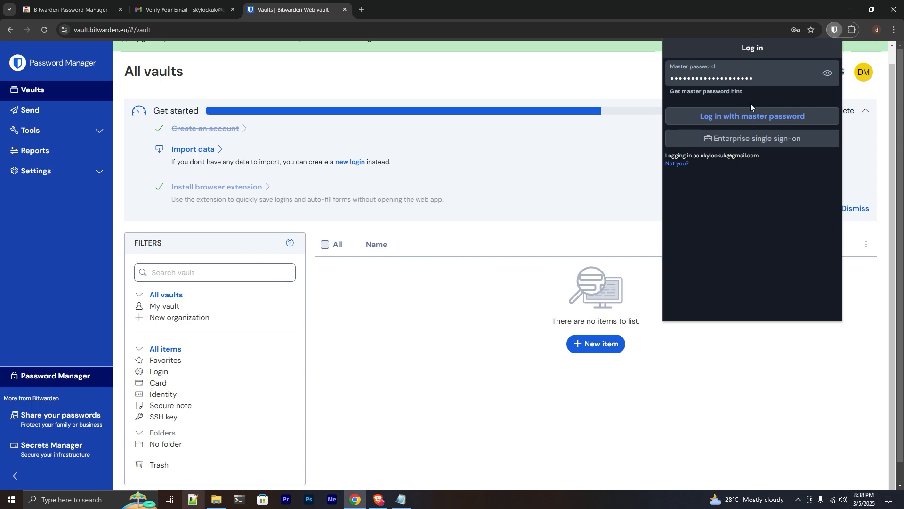
click(745, 116)
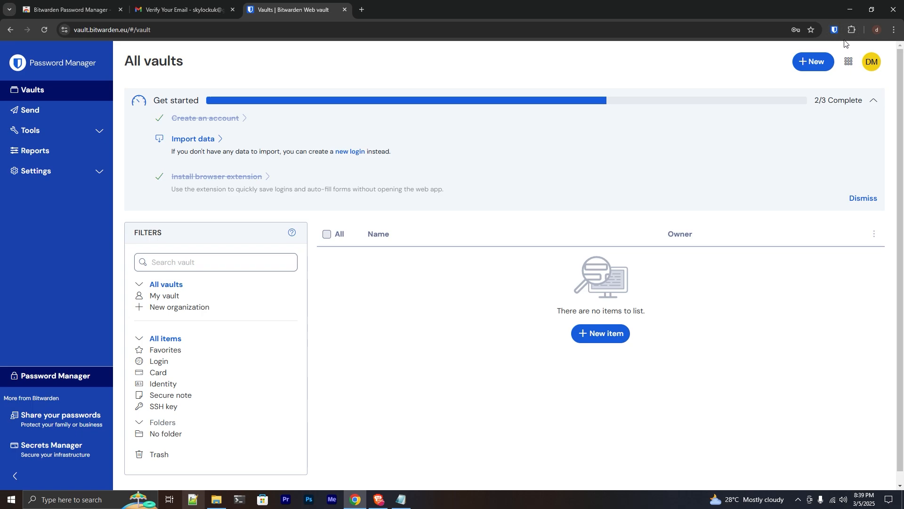
Create a login item for vault.bitwarden.eu in the extension, paste the master password into its password field, and save it
click(835, 29)
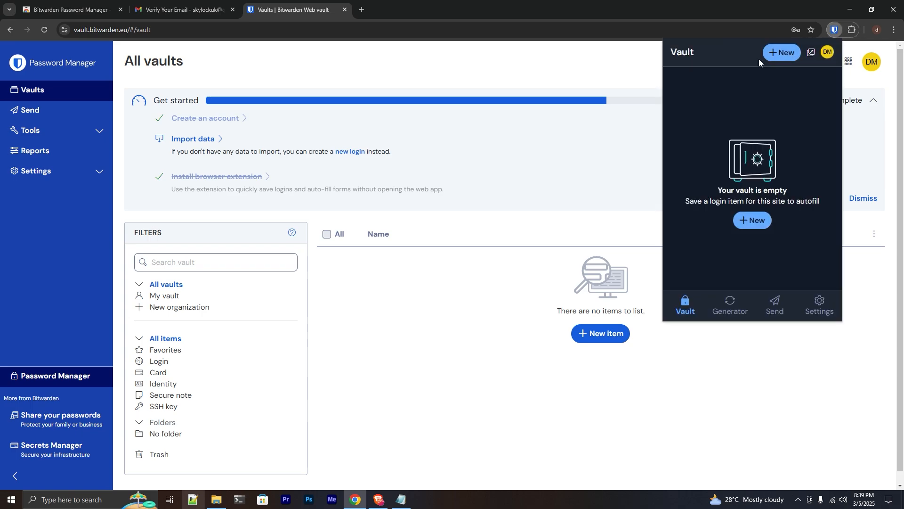
click(782, 53)
click(796, 72)
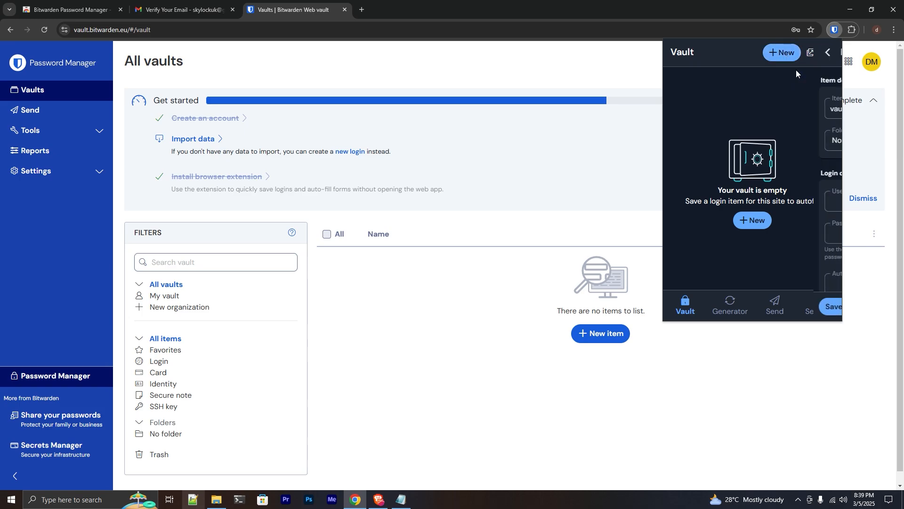
click(725, 196)
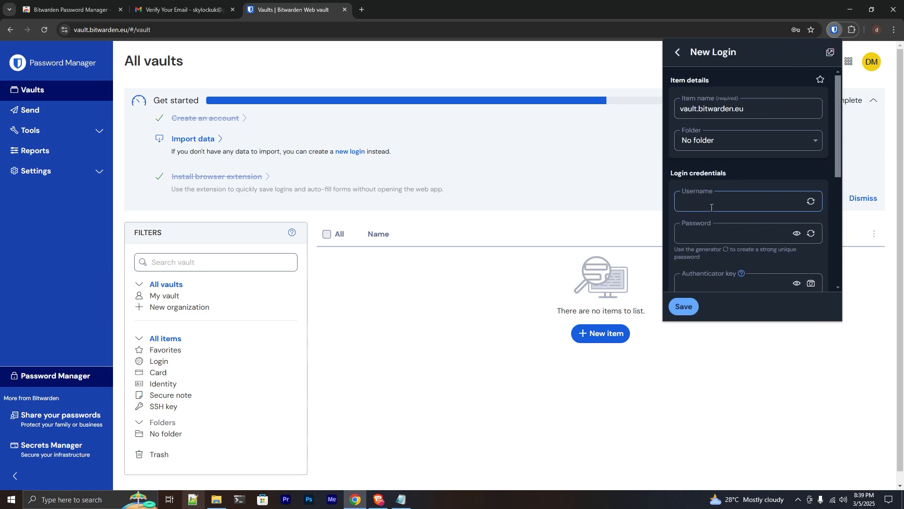
click(723, 234)
click(709, 236)
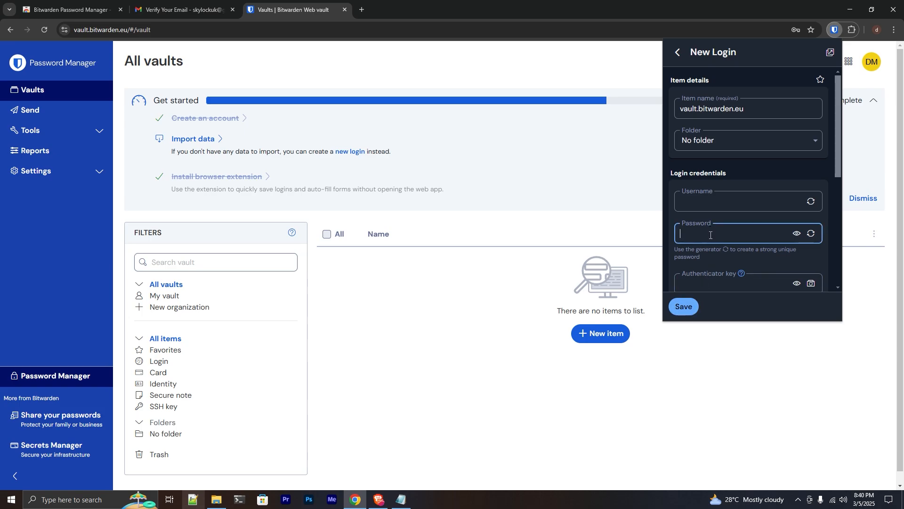
key(ctrl+v)
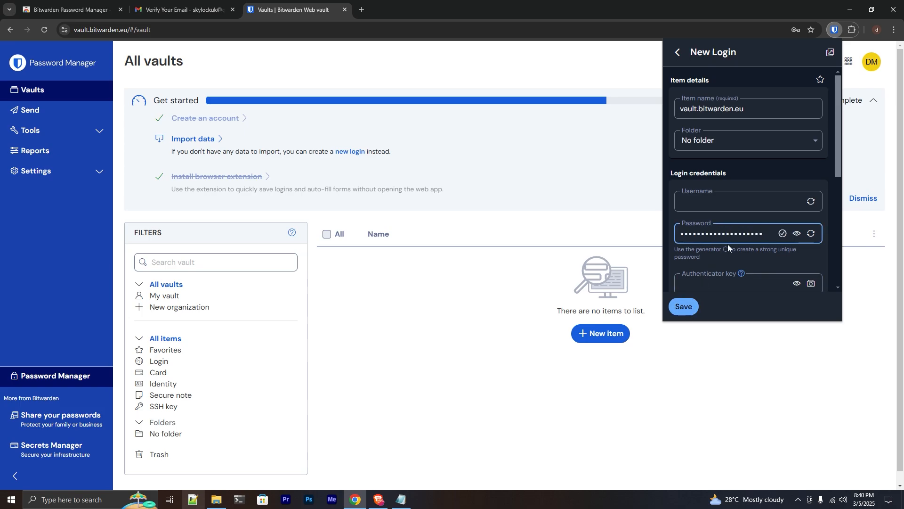
click(684, 307)
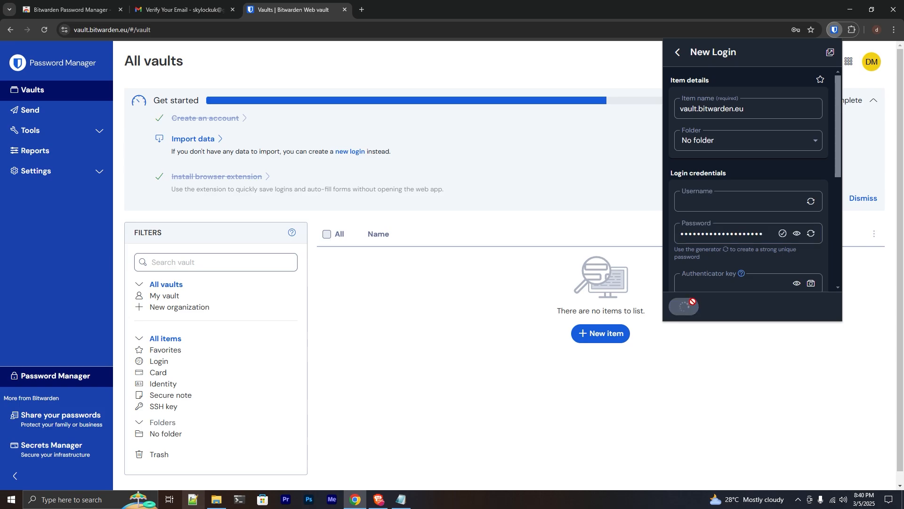
click(608, 130)
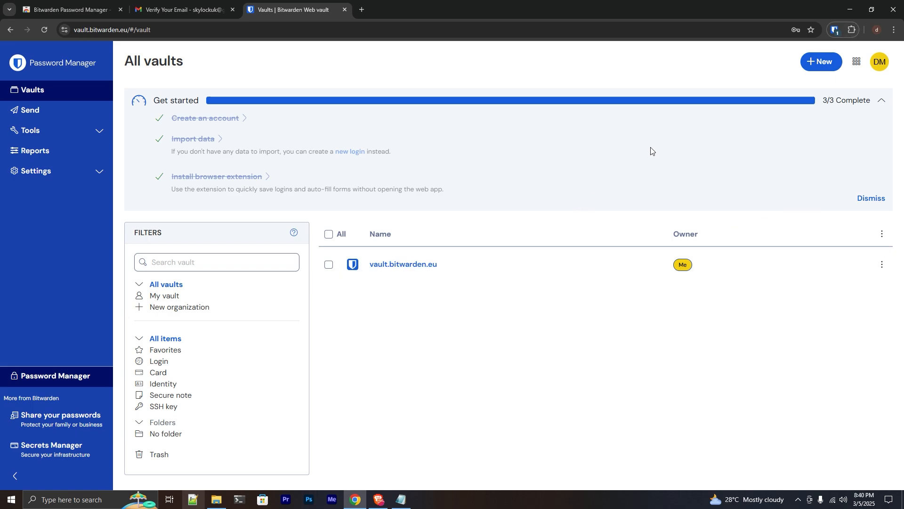
Log out of the web vault and fill in the account's email address to continue to the master password page
click(879, 62)
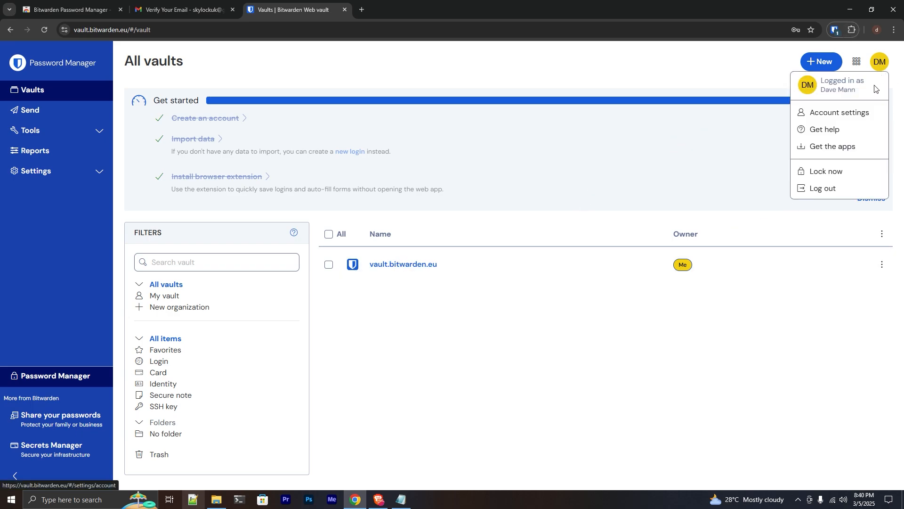
click(825, 188)
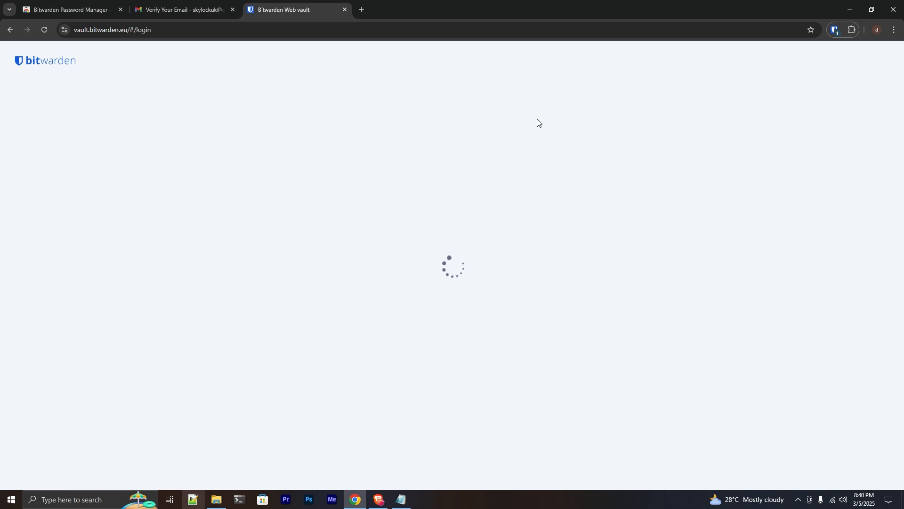
click(436, 199)
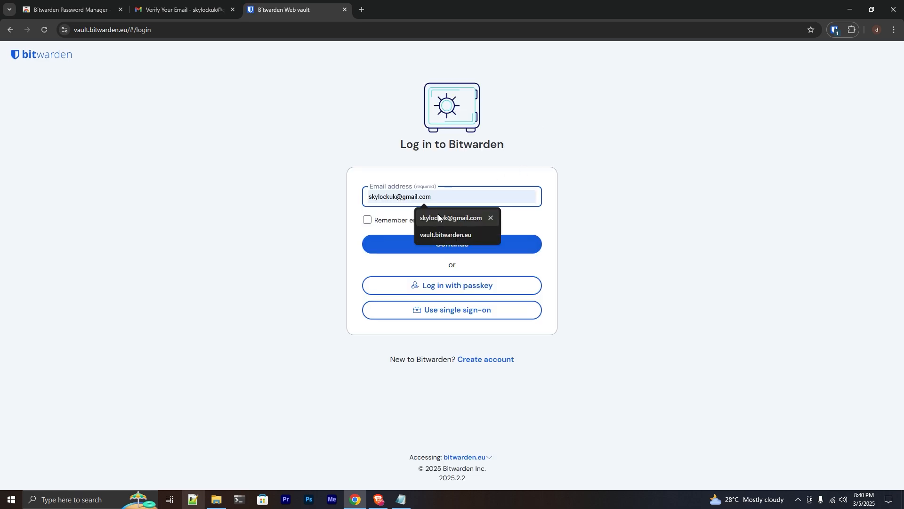
click(441, 221)
click(440, 249)
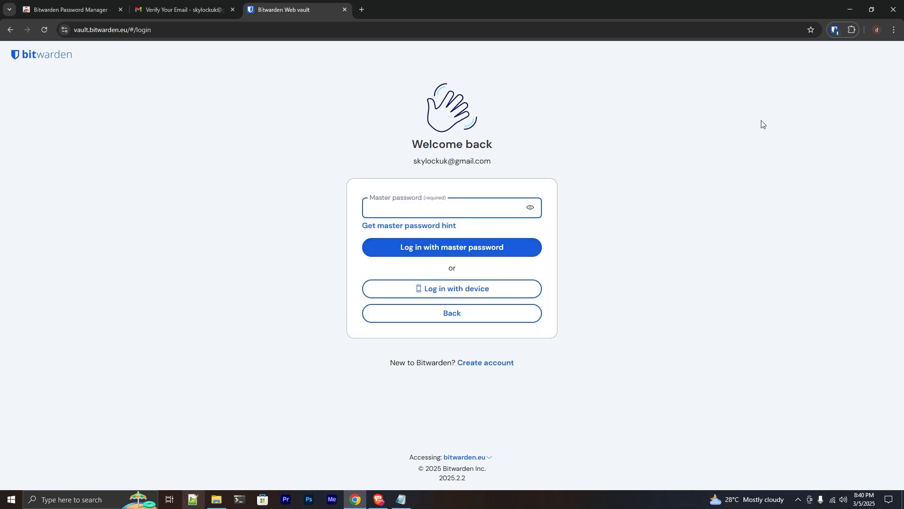
Autofill the master password from the extension's saved vault.bitwarden.eu item and log in to the web vault
click(833, 31)
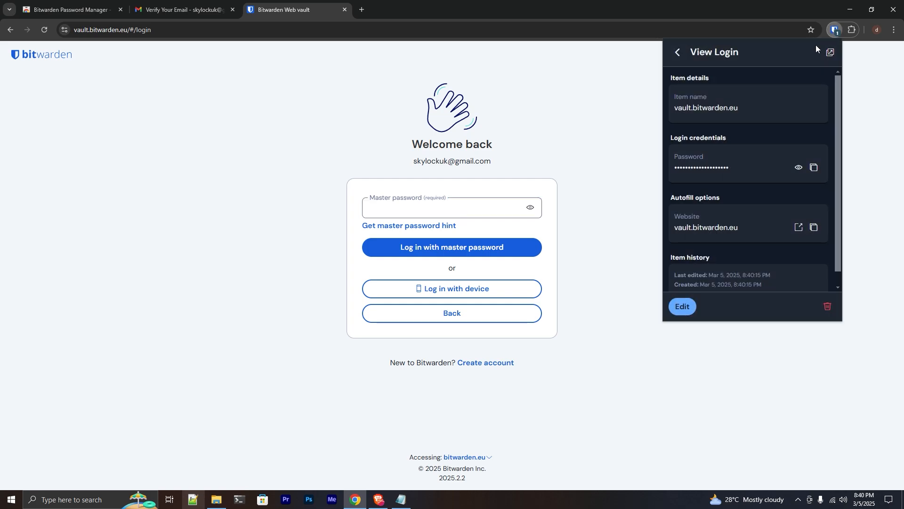
click(682, 55)
click(681, 55)
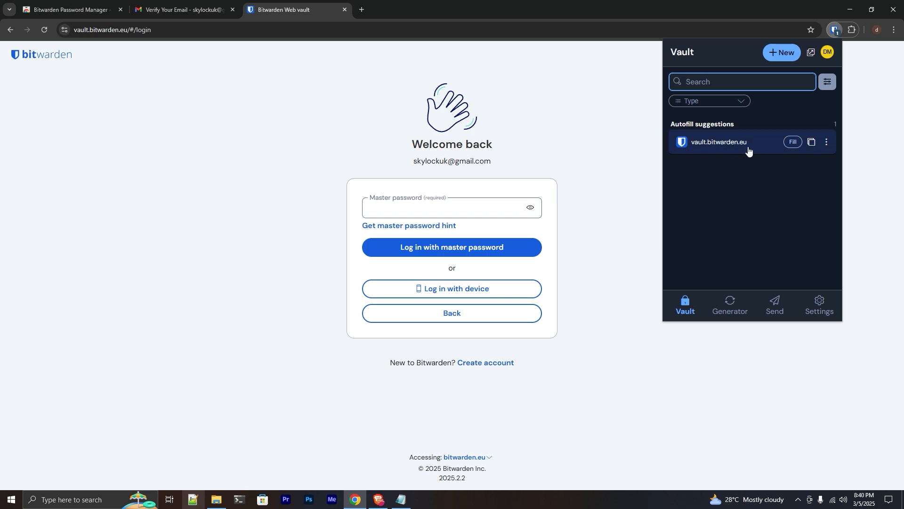
click(794, 143)
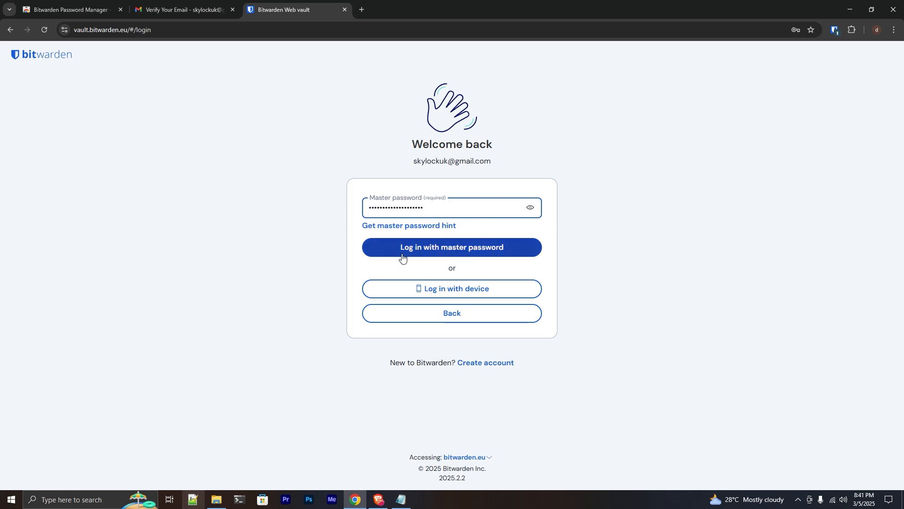
click(449, 247)
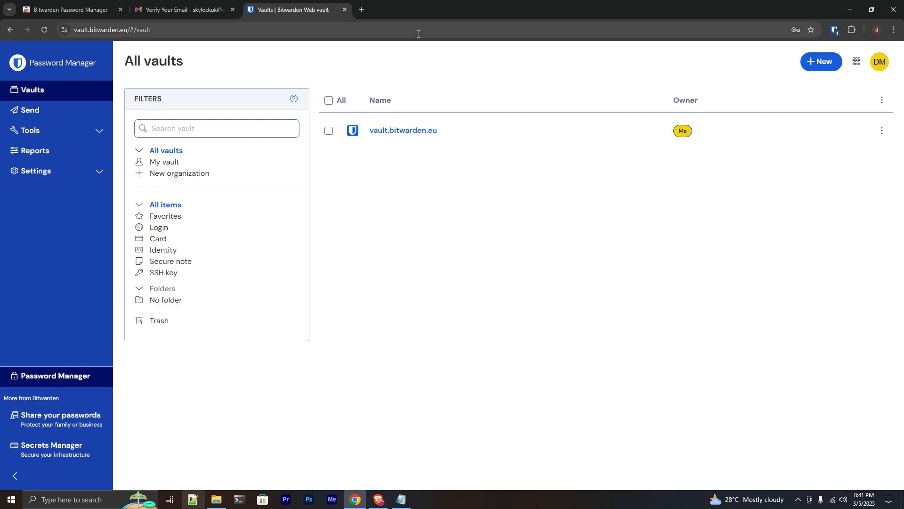
click(835, 33)
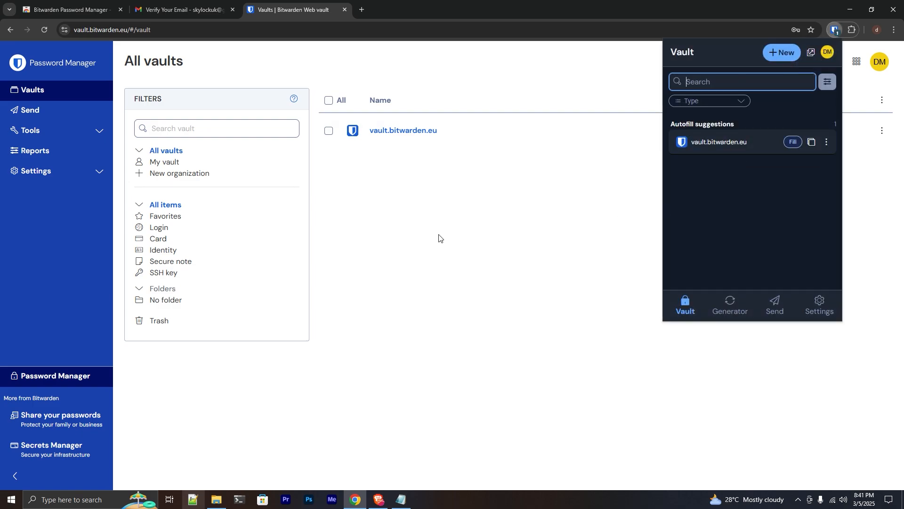
click(439, 237)
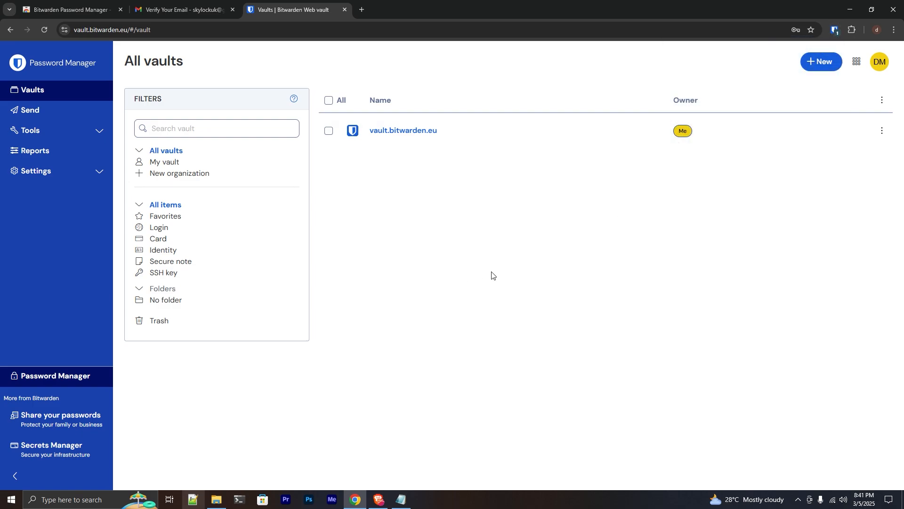